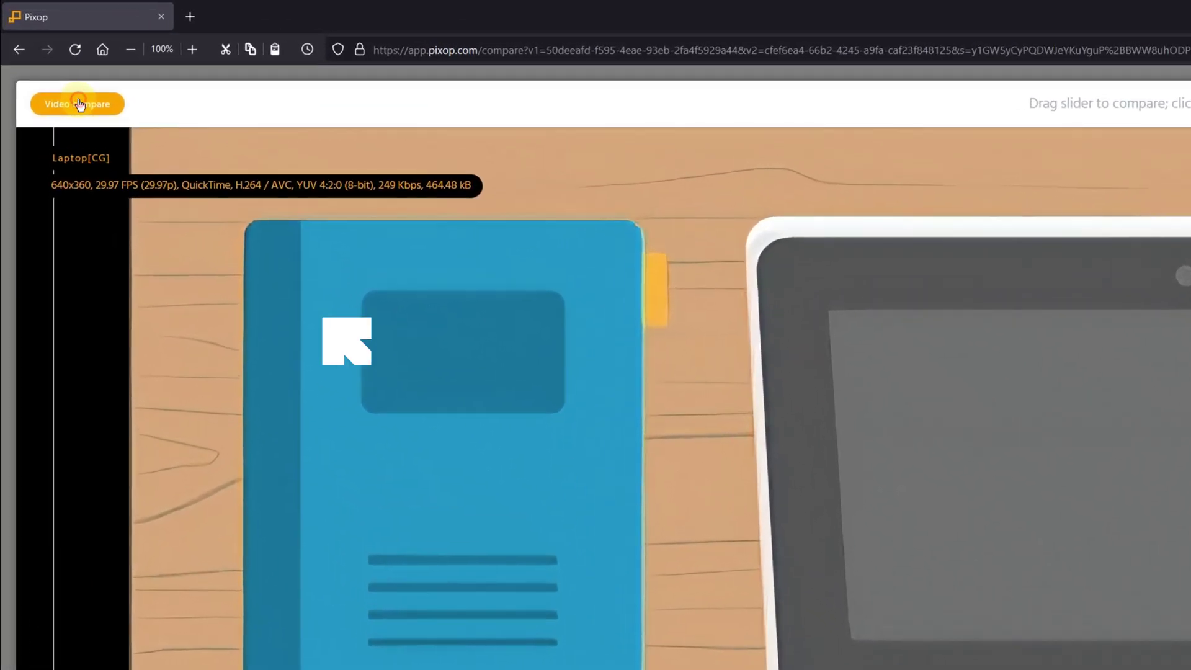
Step: Switch the 640×360 vs 3840×2160 laptop clip comparison from Video compare to Image compare
{"action": "left_click", "coordinate": [40, 54]}
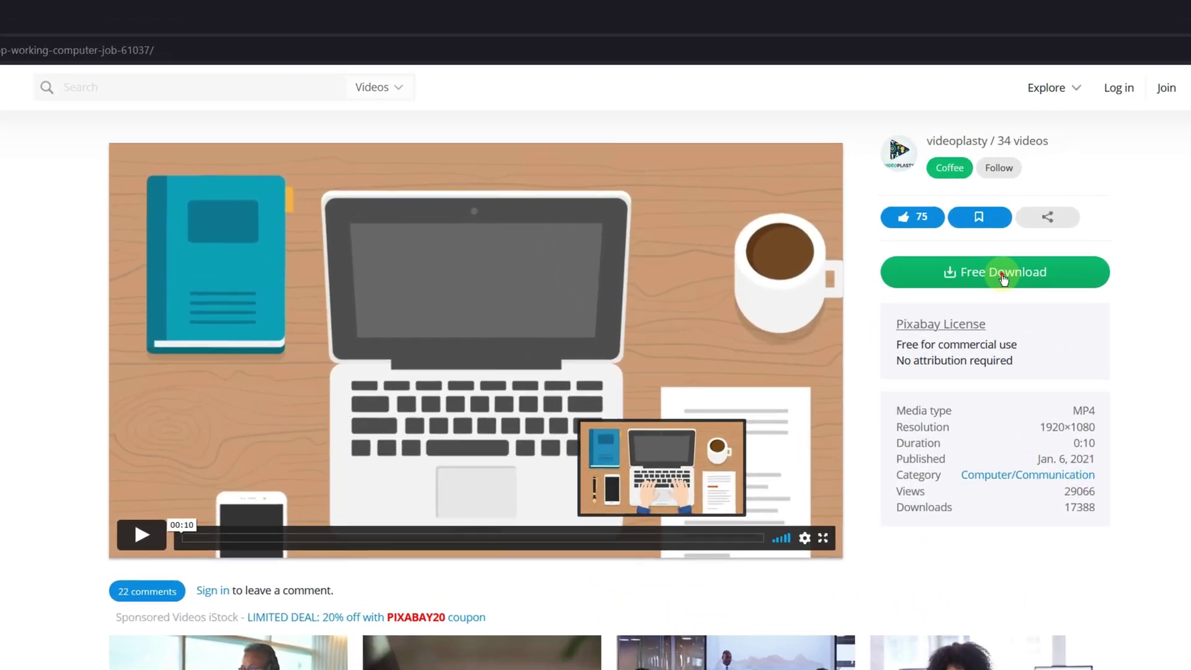
Step: Open Free Download to list the laptop clip's four resolutions, 640×360 to 1920×1080, with sizes
{"action": "left_click", "coordinate": [791, 142]}
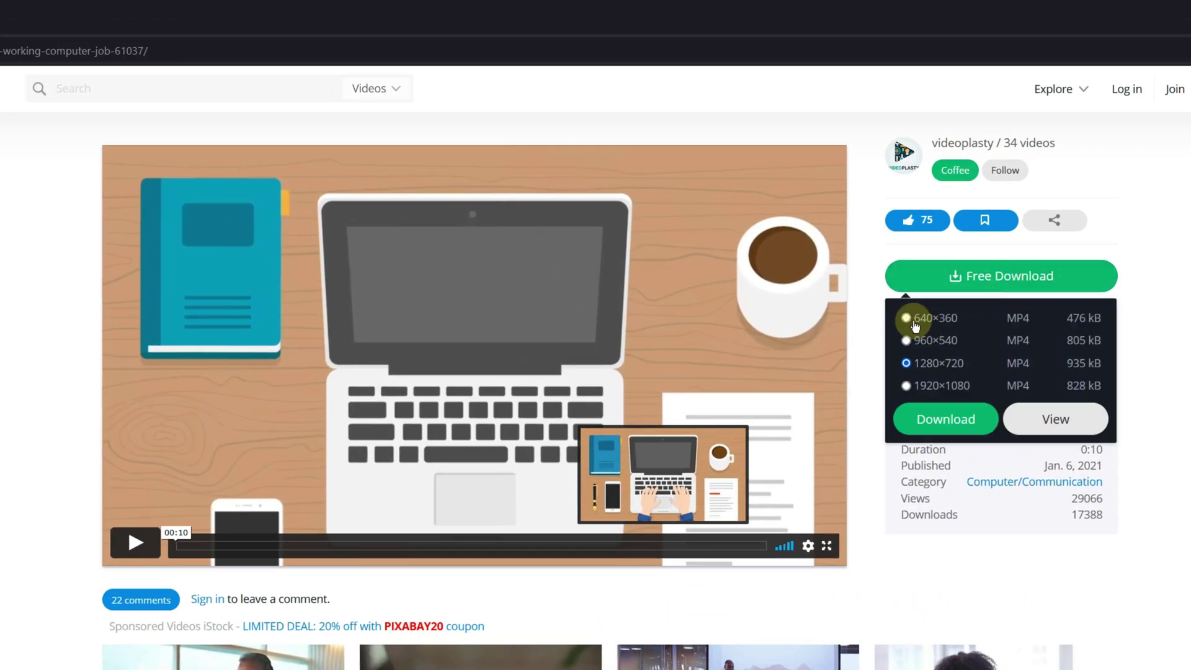